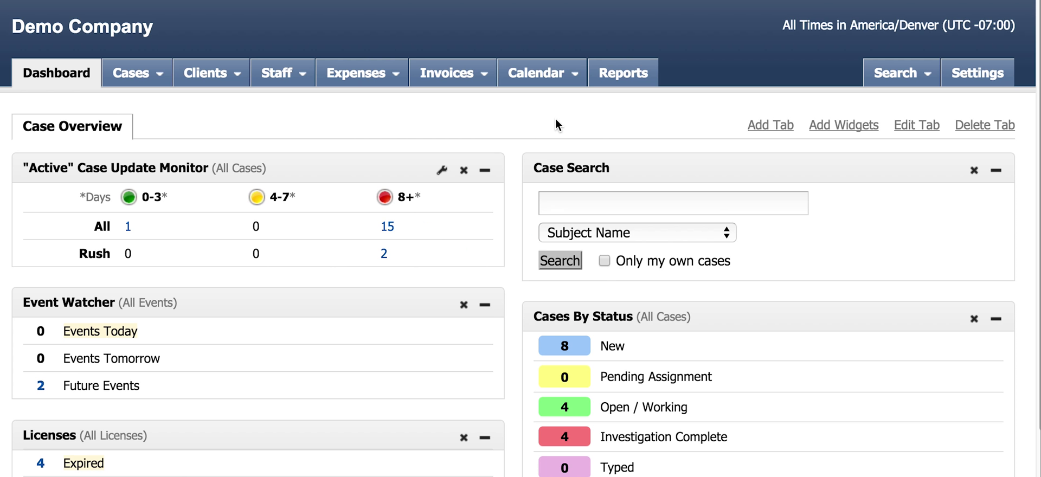
Bring up the December 2015 month calendar with its events and upcoming-tasks sidebar
left_click(563, 84)
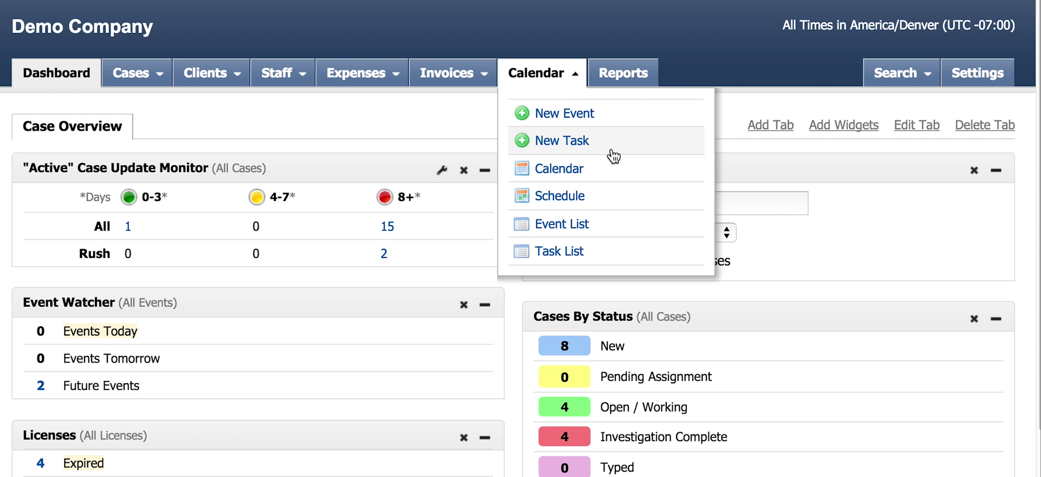
left_click(640, 172)
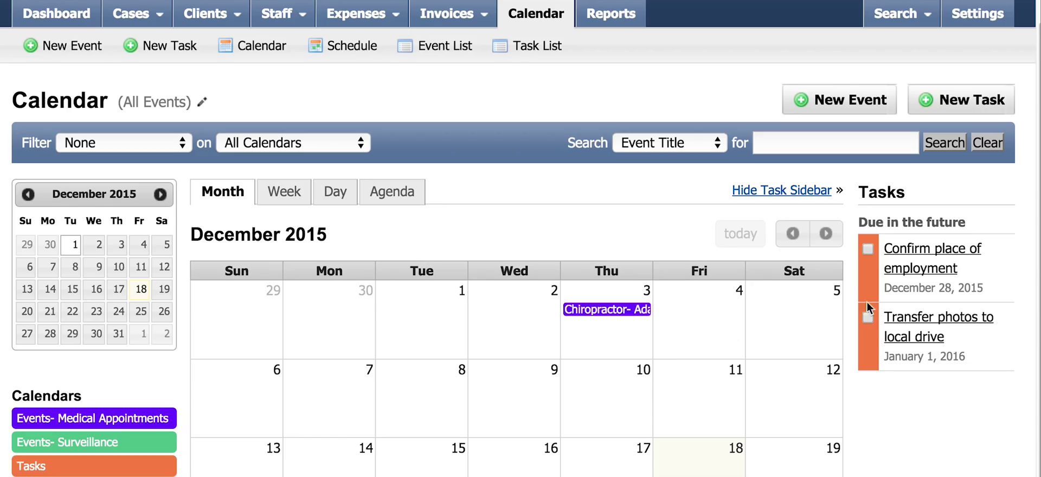
left_click(974, 186)
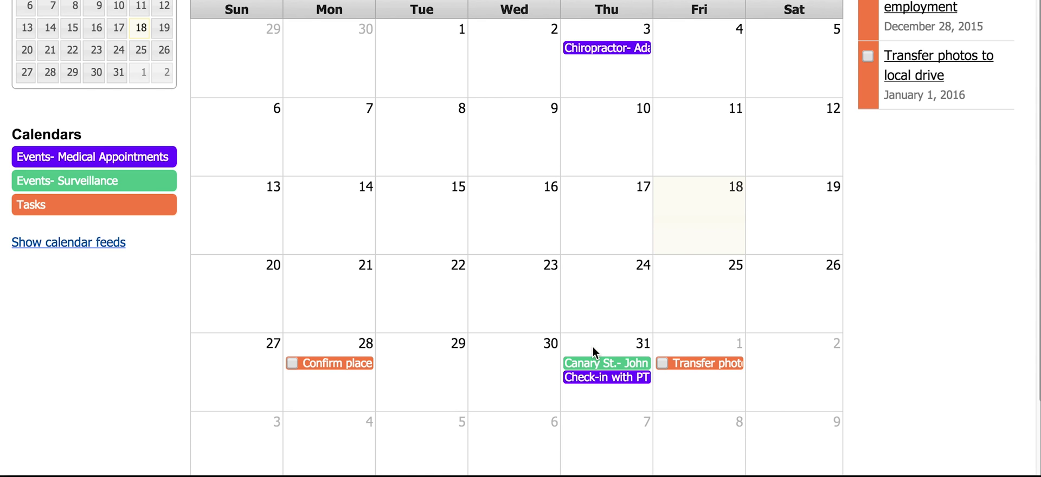
left_click(593, 345)
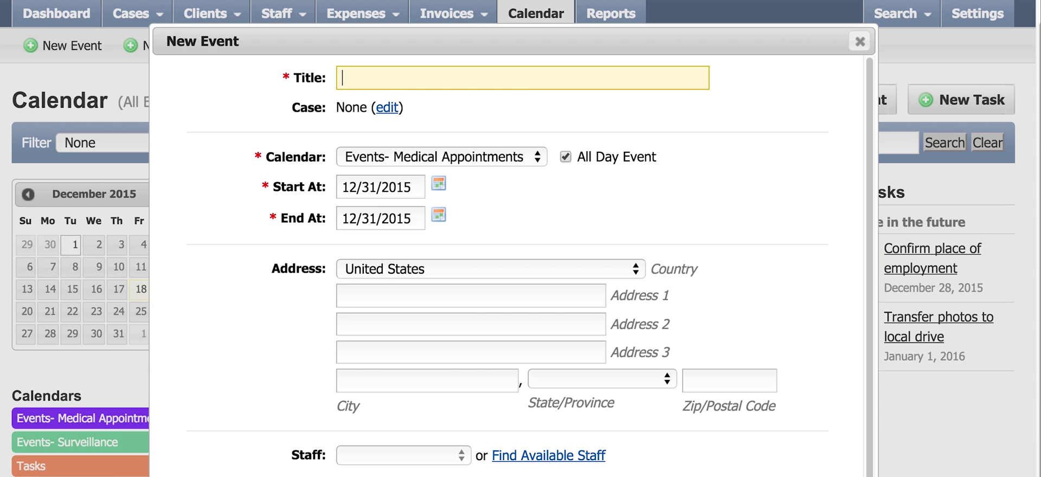
left_click(385, 110)
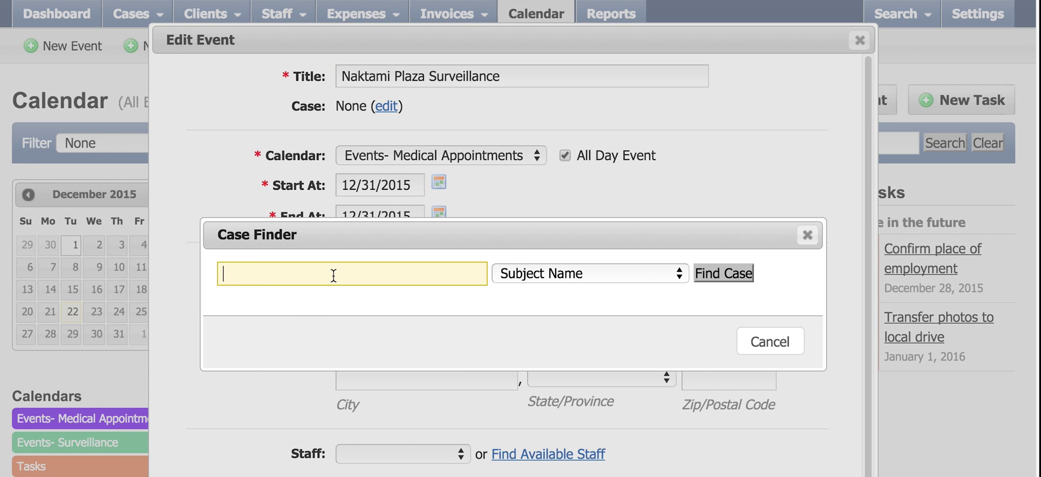
type("Storm")
left_click(710, 272)
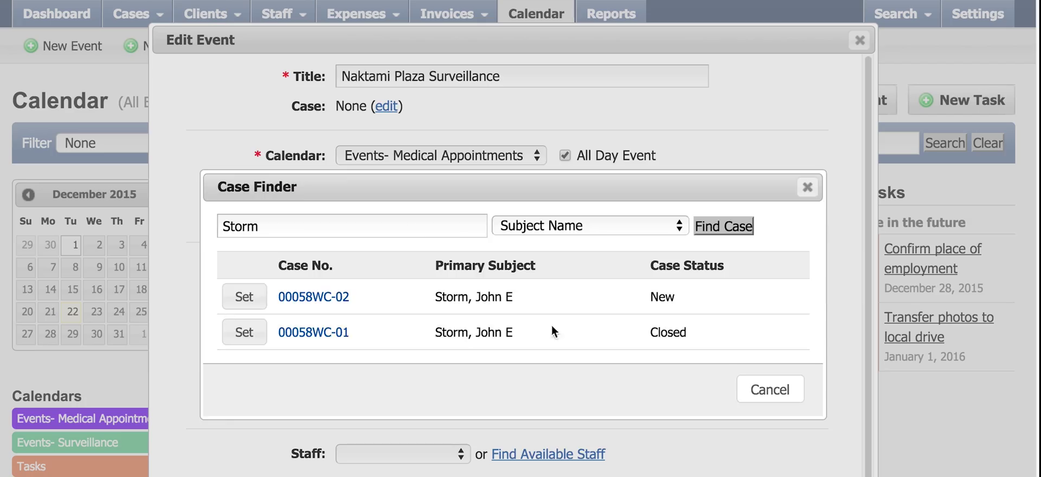
left_click(260, 310)
left_click(591, 134)
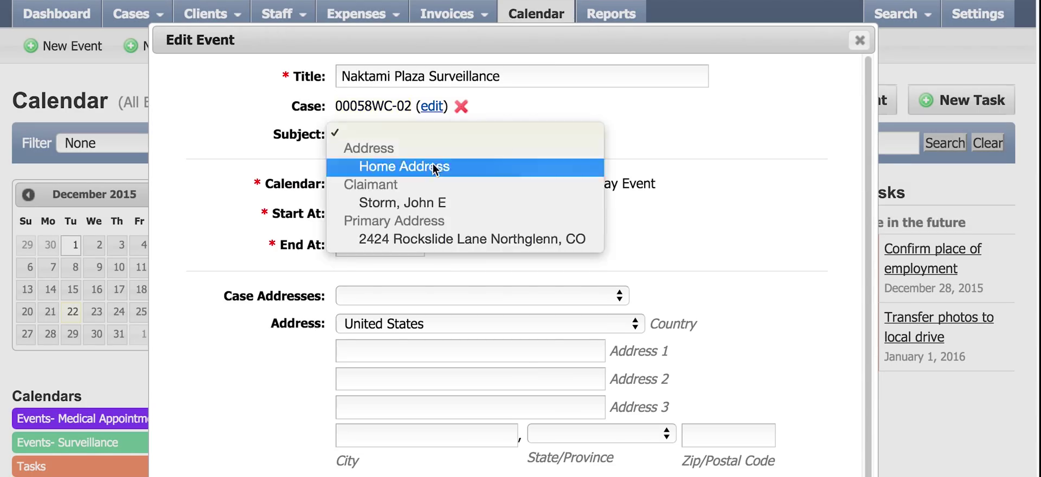
left_click(424, 209)
Put the event on the Surveillance calendar as a timed event from 2 to 10 PM
left_click(540, 189)
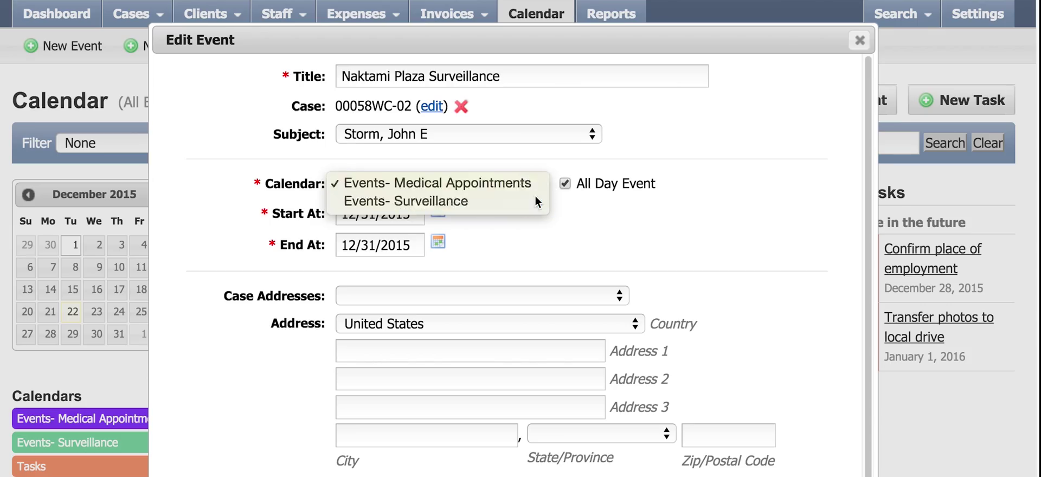
left_click(539, 202)
left_click(566, 184)
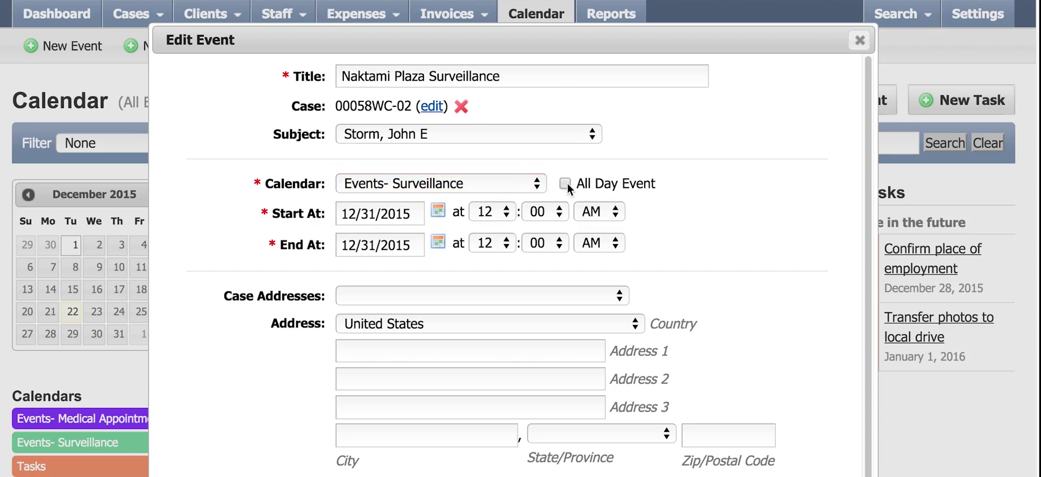
left_click(504, 211)
left_click(483, 30)
left_click(504, 242)
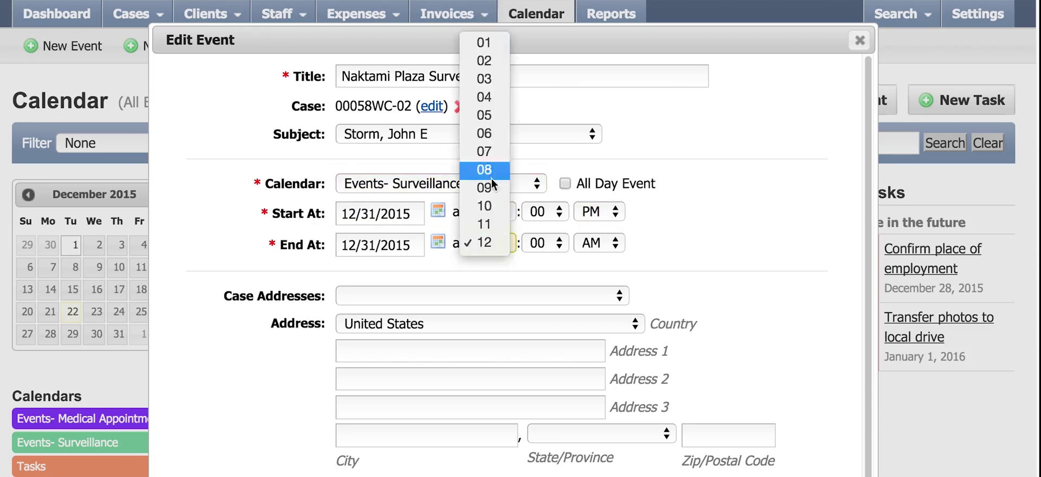
left_click(480, 203)
left_click(405, 352)
type("1313 San Juan Dr")
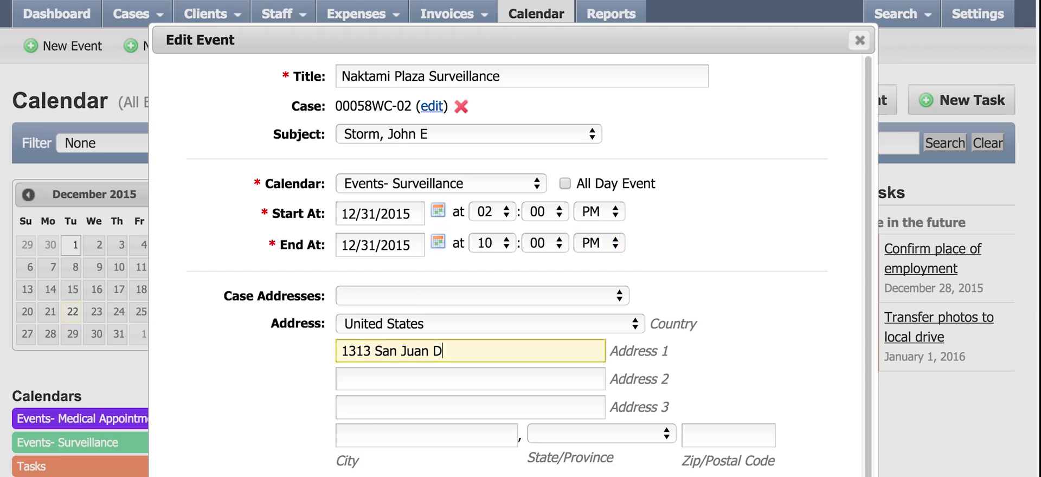
key("Tab")
key("Tab")
key("Tab")
type("Los Angeles")
key("Tab")
type("ca")
key("Tab")
type("90219")
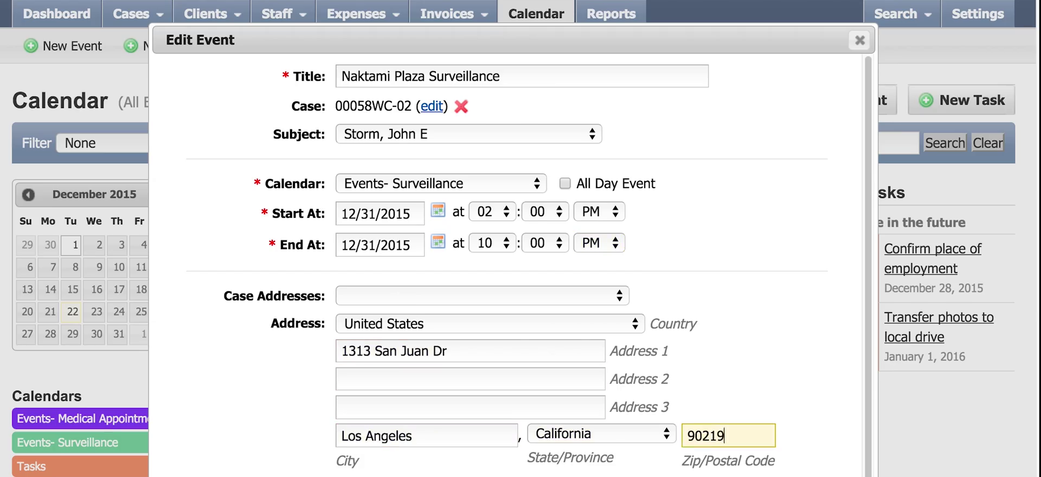
key("Tab")
key("Tab")
key("space")
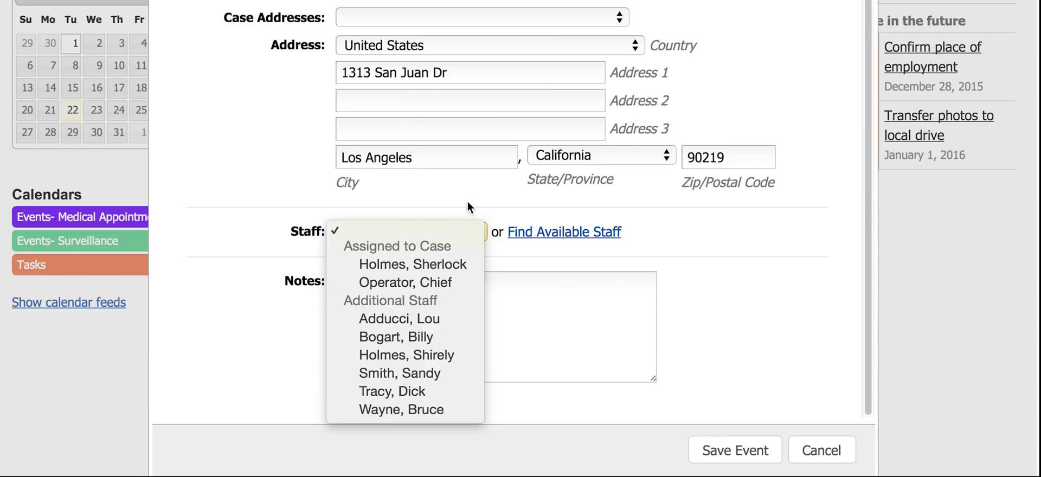
Assign available staff member Sherlock Holmes to the event and to case 00058WC-02 as Investigator
left_click(558, 232)
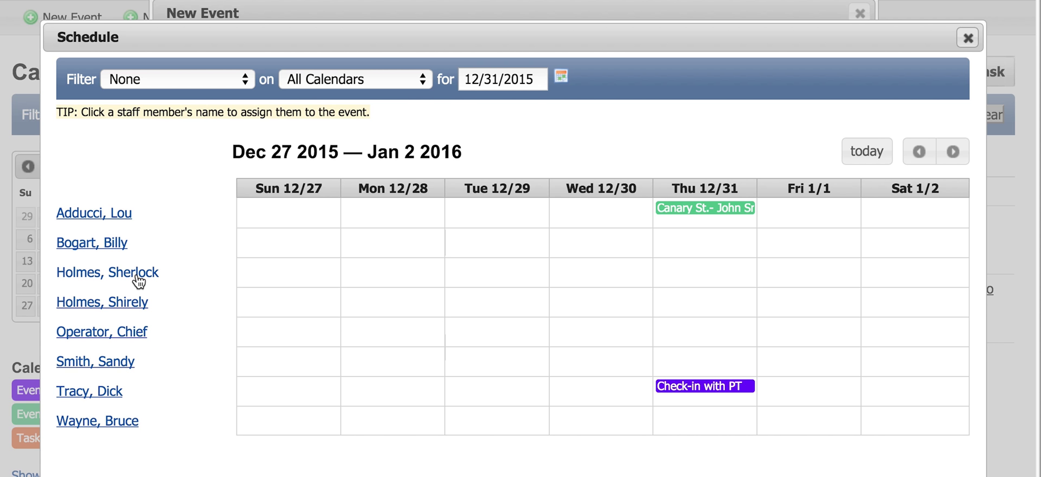
left_click(137, 274)
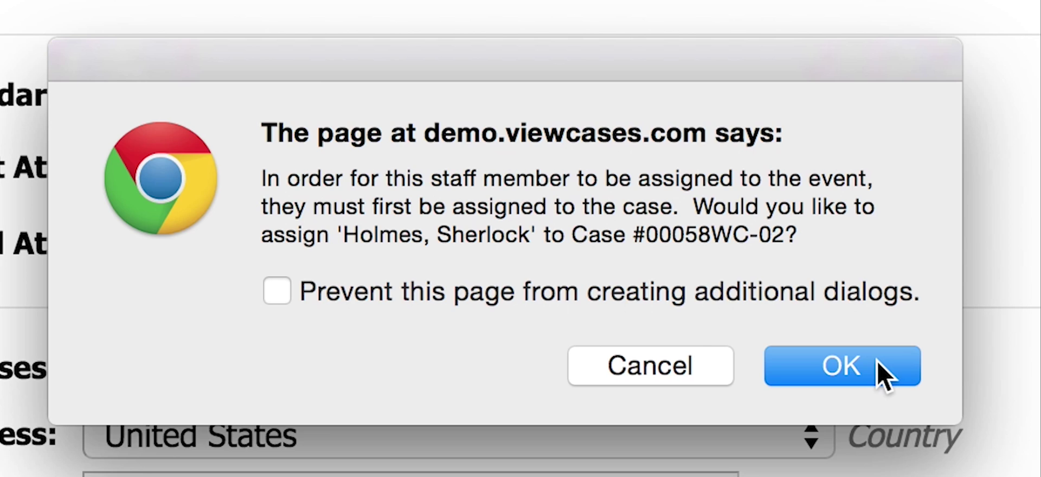
left_click(731, 222)
left_click(528, 158)
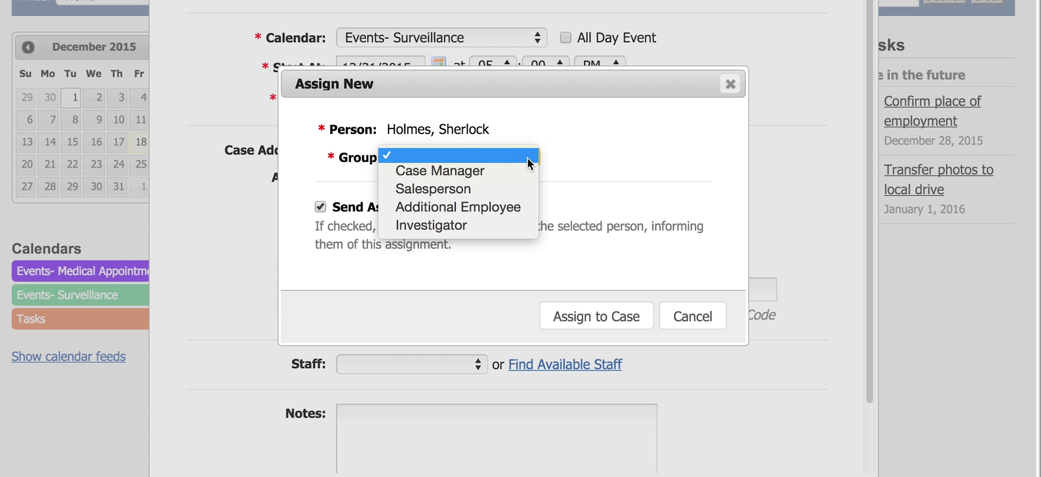
left_click(485, 225)
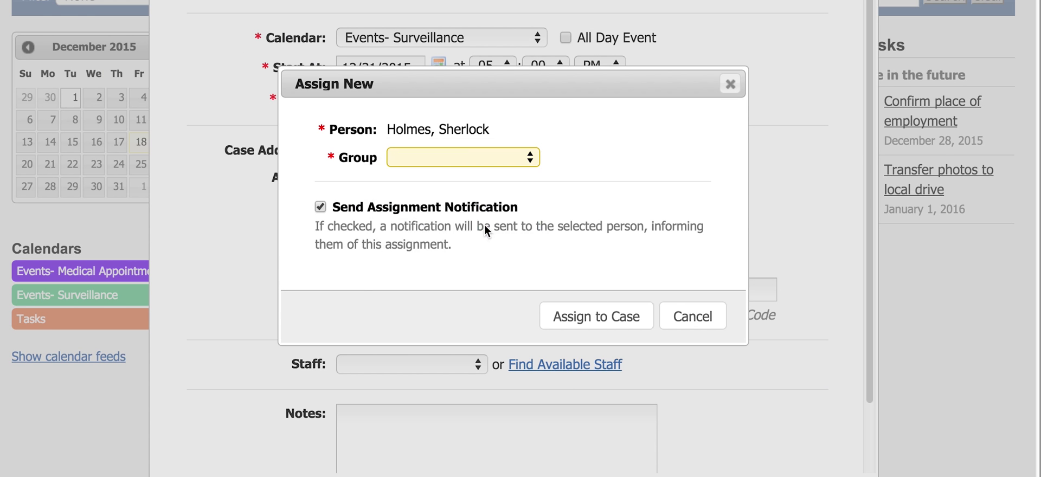
left_click(637, 382)
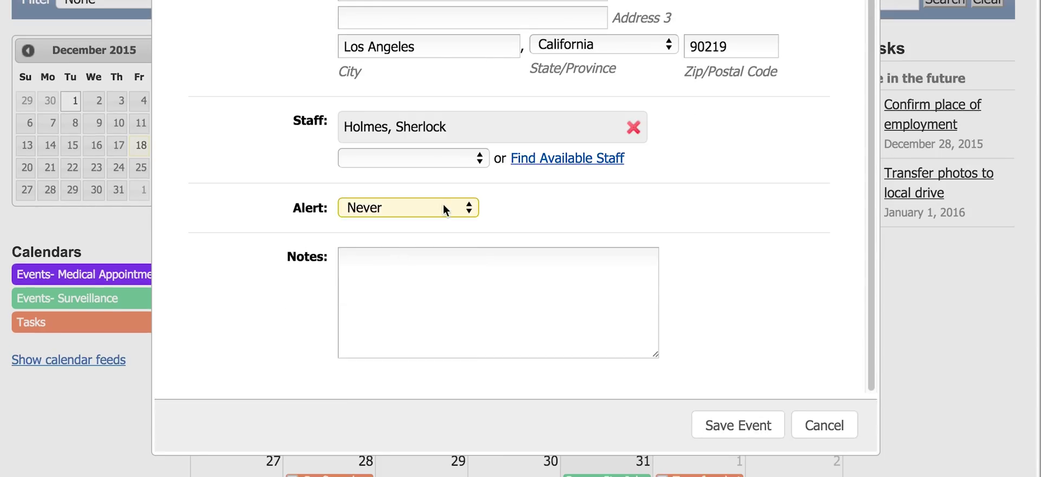
Set a one-week alert, add the note 'Proceed with caution. Use western approach.' and save the event
left_click(446, 209)
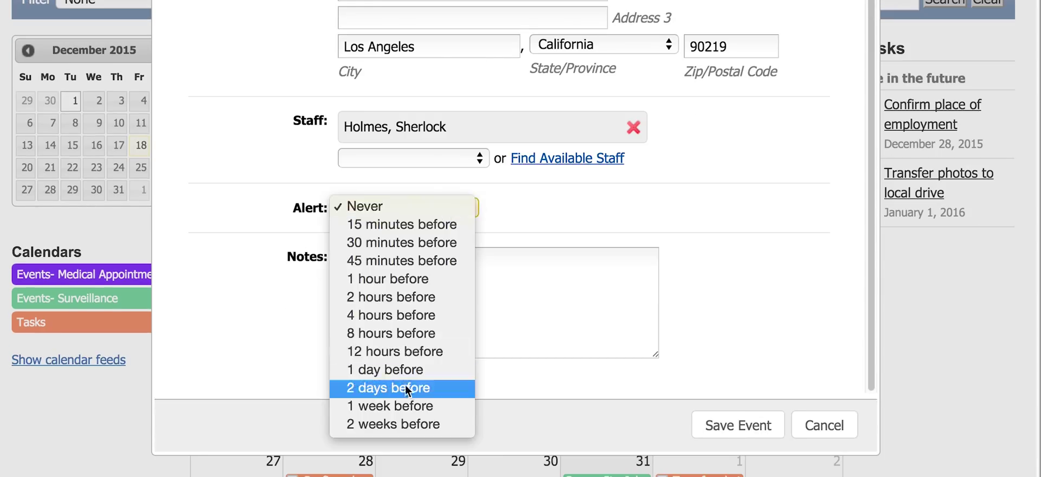
left_click(410, 405)
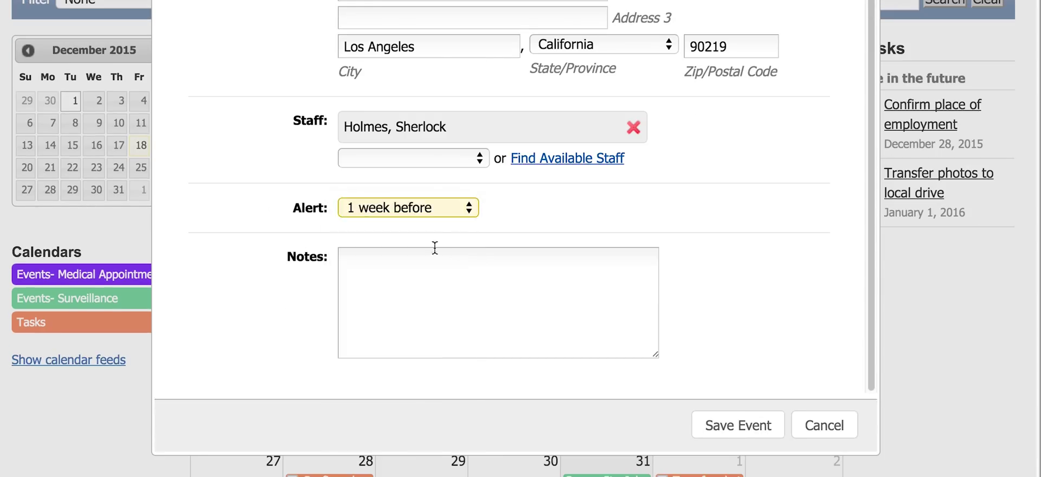
left_click(495, 272)
type("Proceed")
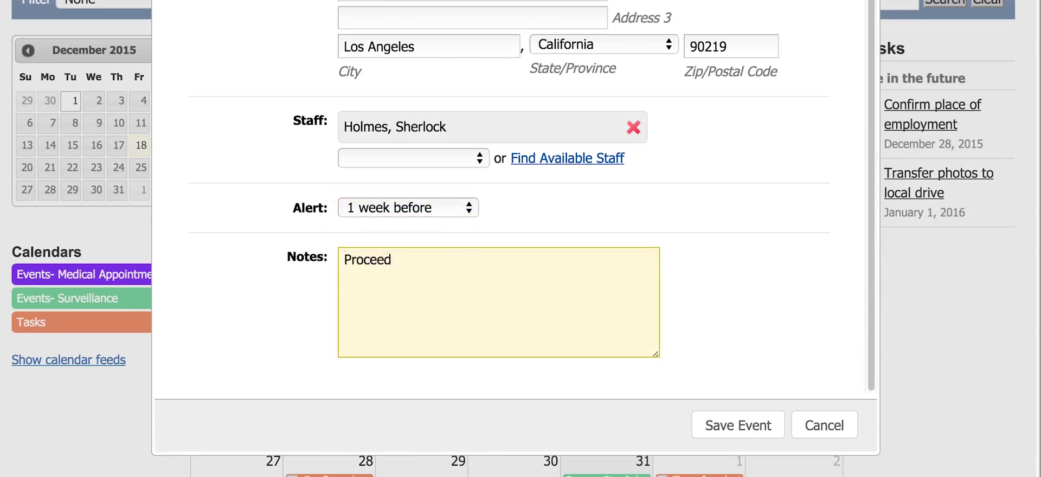
type(" wih")
key("BackSpace")
type("th c")
type("aution. Us")
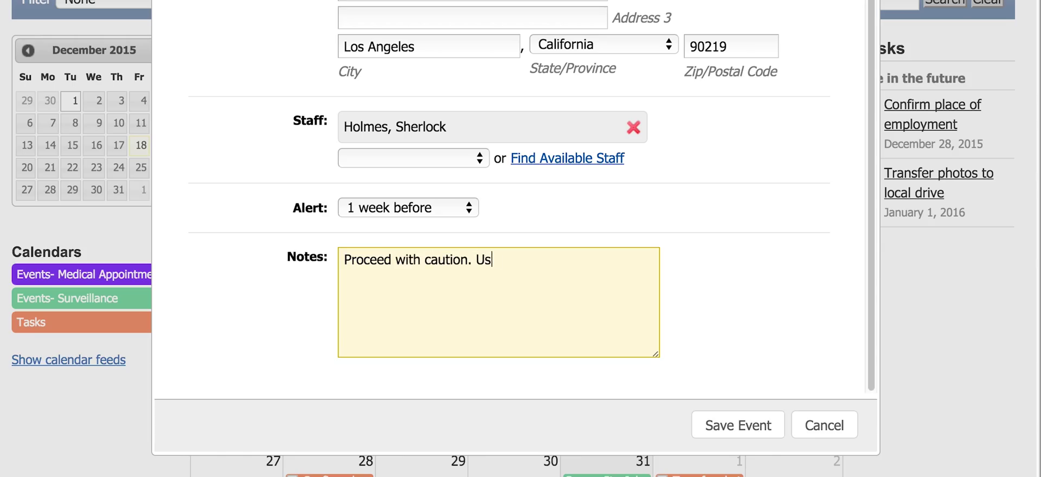
type("e western a")
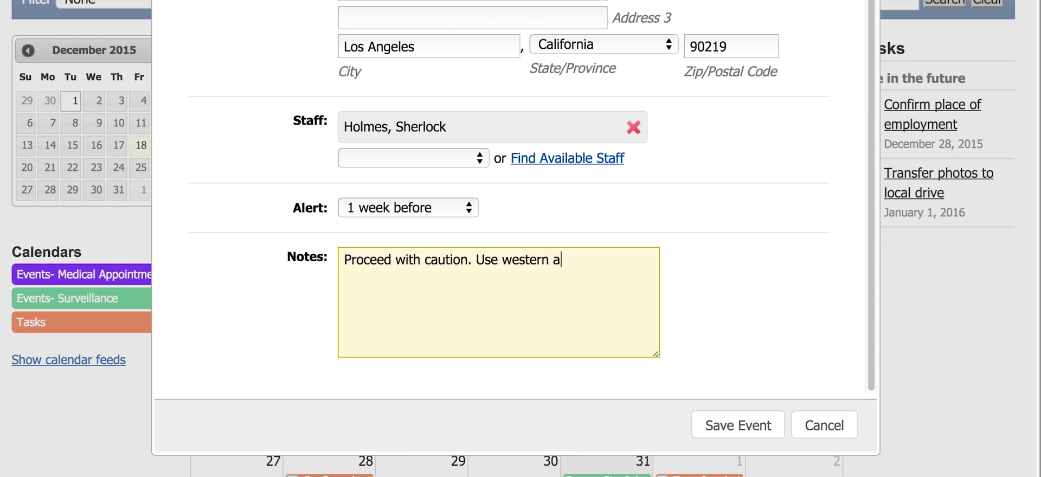
type("pproach.")
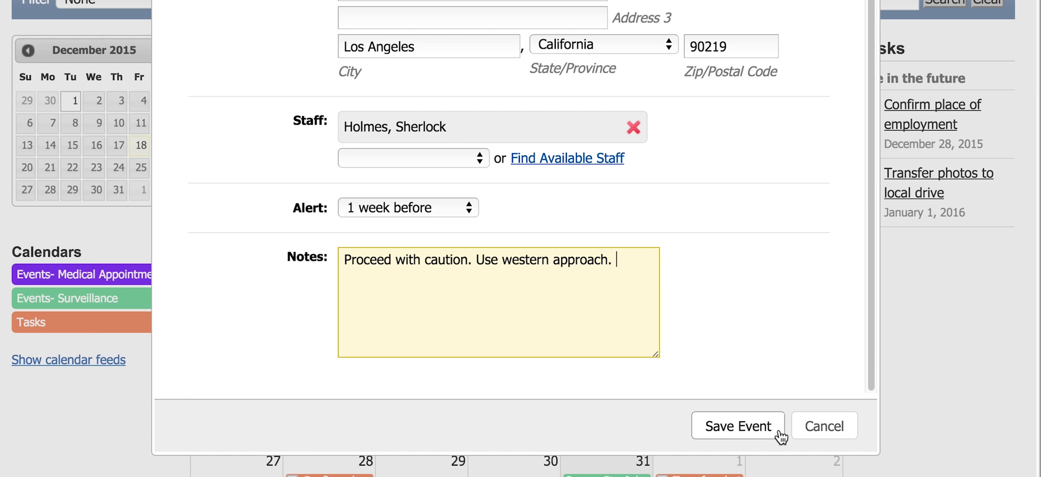
left_click(778, 431)
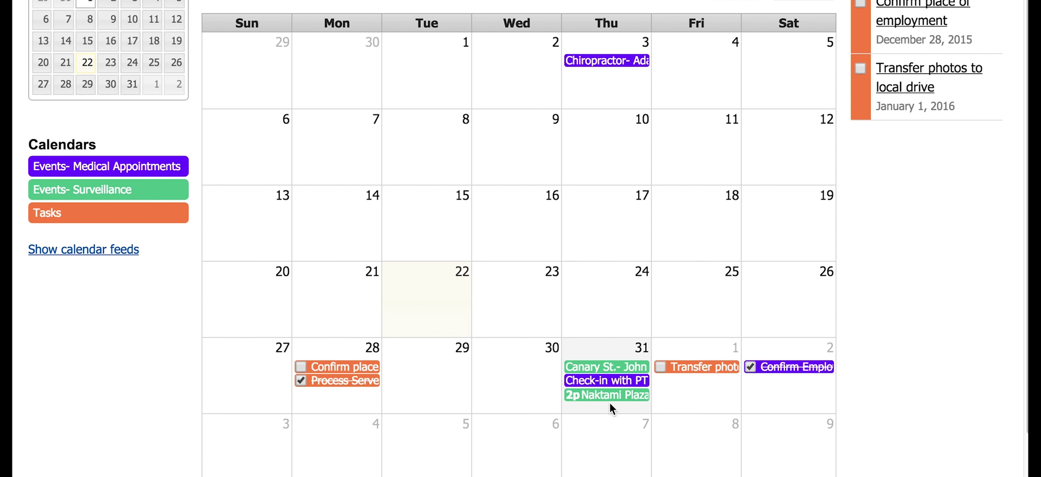
Drag the Naktami Plaza event from 31 to 30 December and reopen its details
left_click(611, 401)
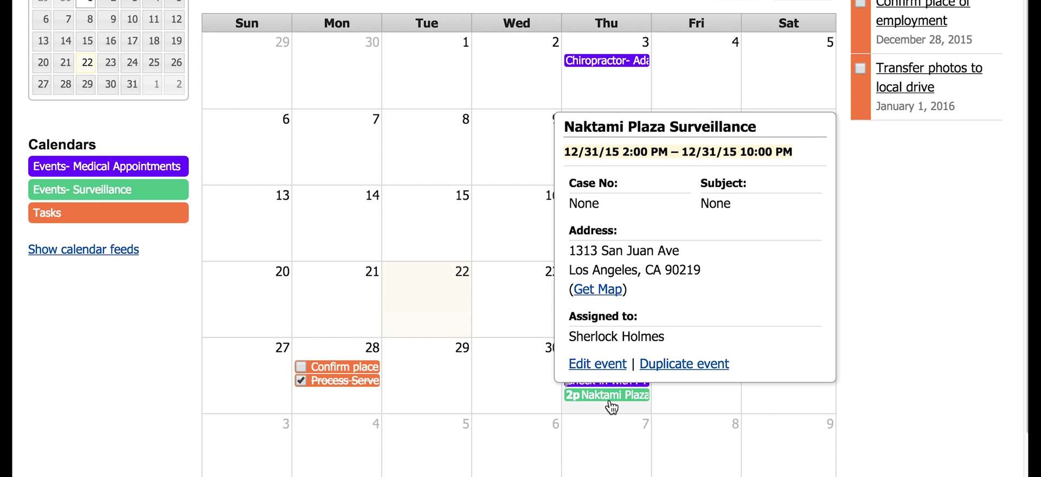
left_click(676, 408)
left_click_drag(626, 404, 516, 377)
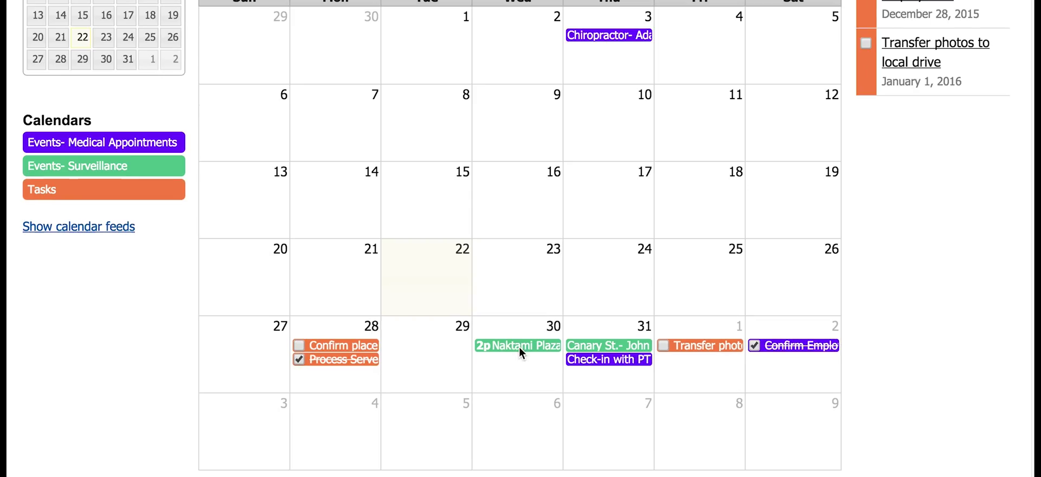
left_click(532, 353)
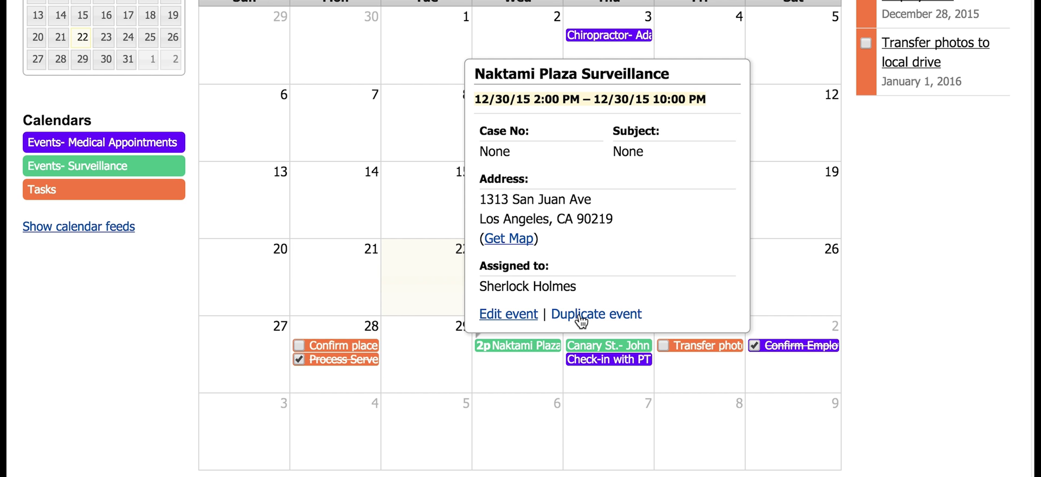
Duplicate the Naktami Plaza event, keeping 30 December as the start date, and save the copy
left_click(581, 318)
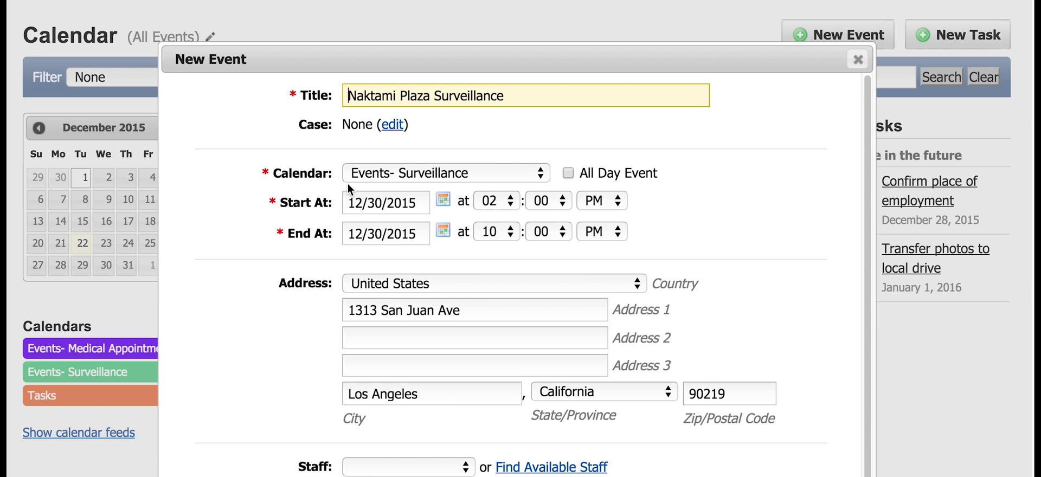
left_click(404, 203)
left_click(443, 200)
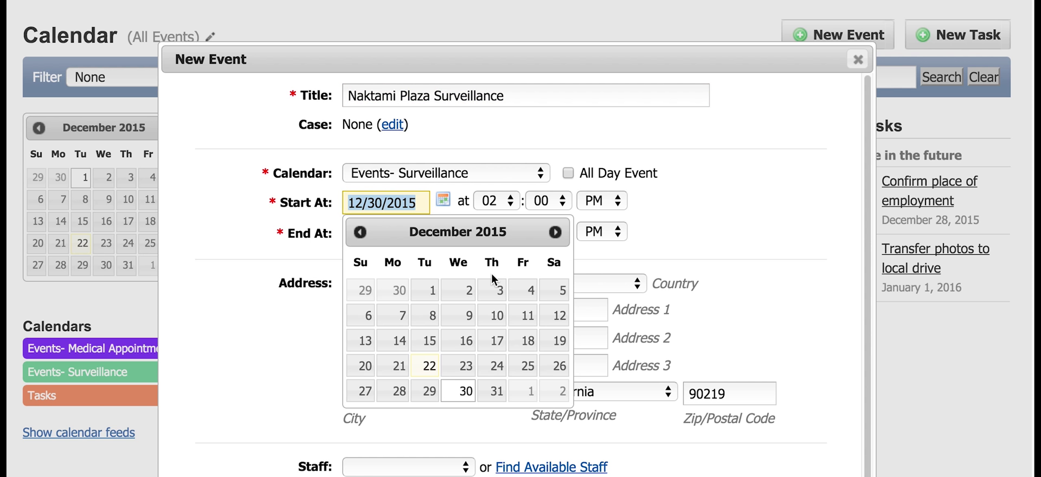
left_click(543, 208)
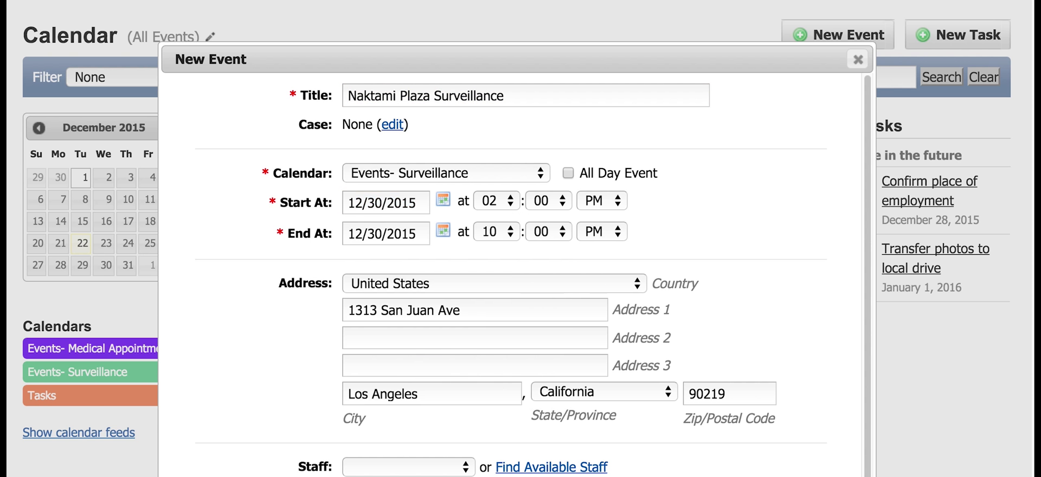
key("Return")
scroll(511, 360, "down", 4)
left_click_drag(502, 366, 417, 430)
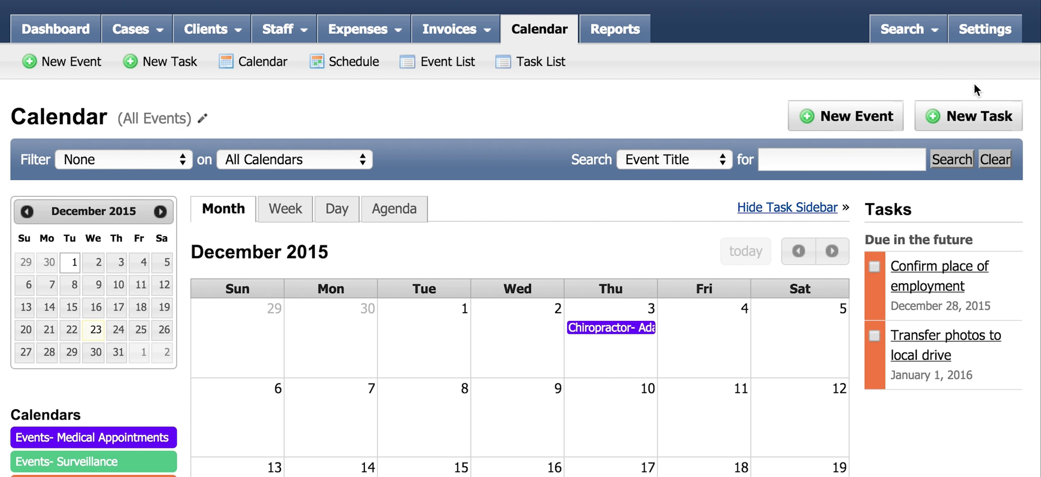
Start a 'Process Serve' task linked to case 00027WC-01, found by searching 'Smith', with its subject chosen
left_click(1001, 126)
type("Pr")
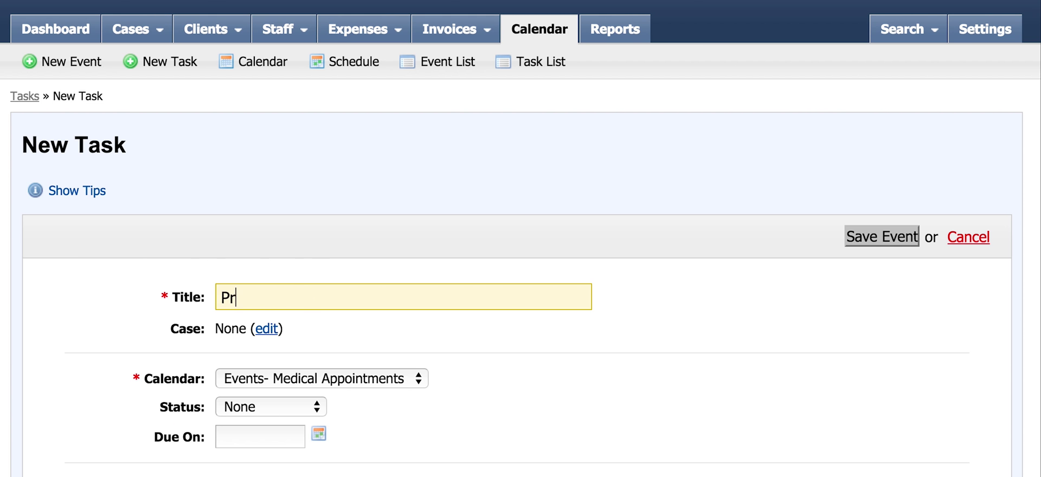
type("ocess Serve")
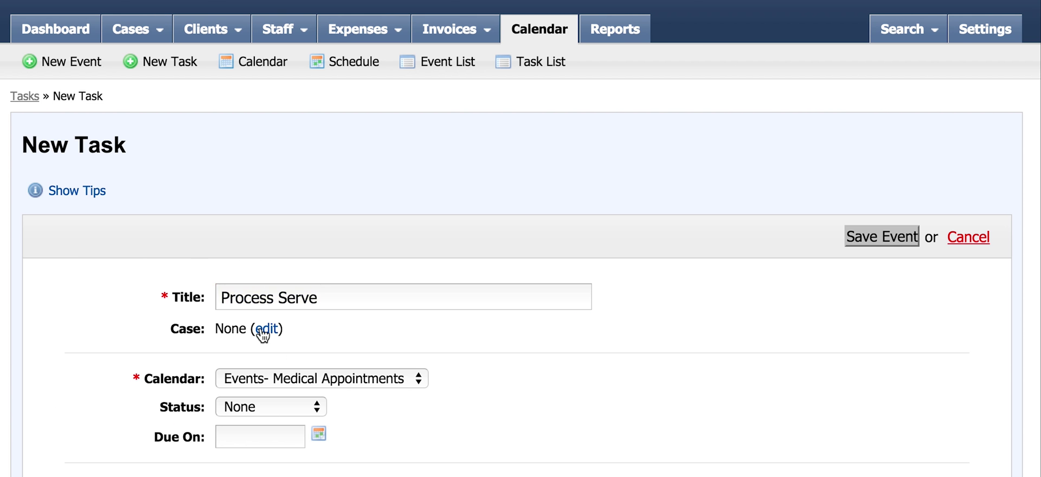
left_click(265, 329)
type("Smith")
left_click(743, 287)
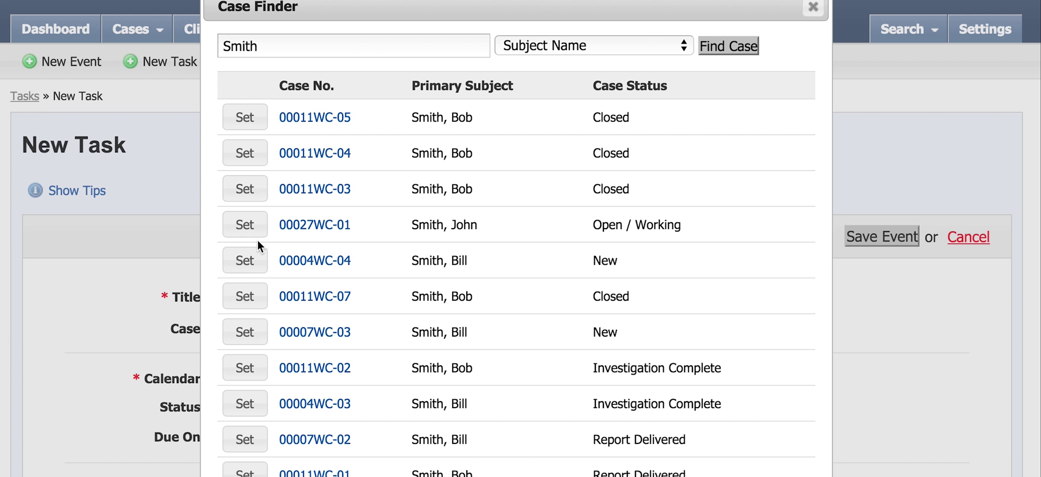
left_click(251, 224)
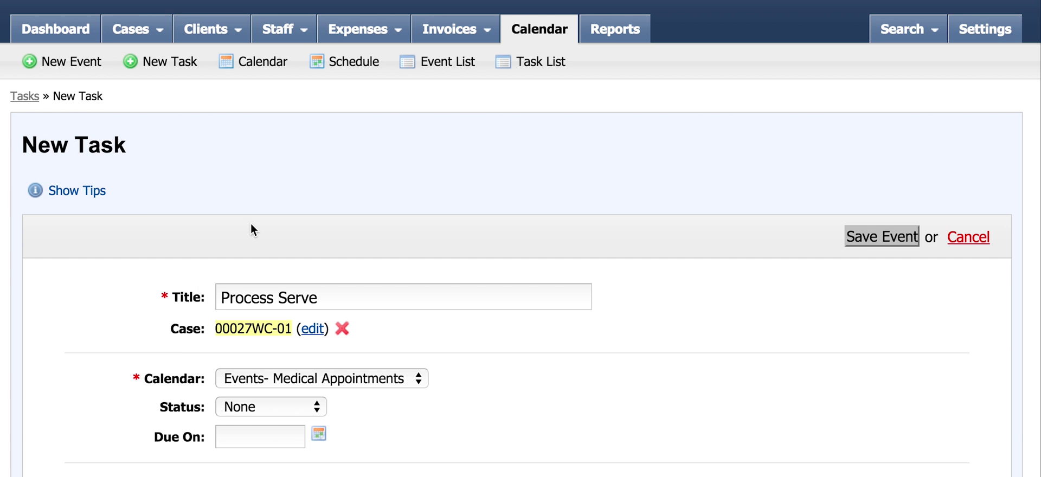
scroll(682, 318, "down", 4)
left_click(265, 157)
left_click(265, 187)
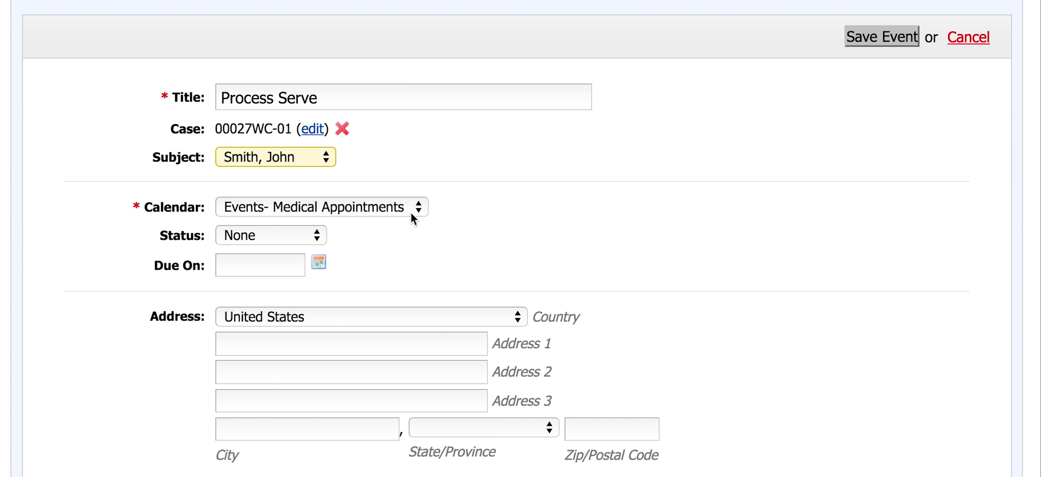
Put the task on the Tasks calendar with status Needs Action and a due date
left_click(412, 213)
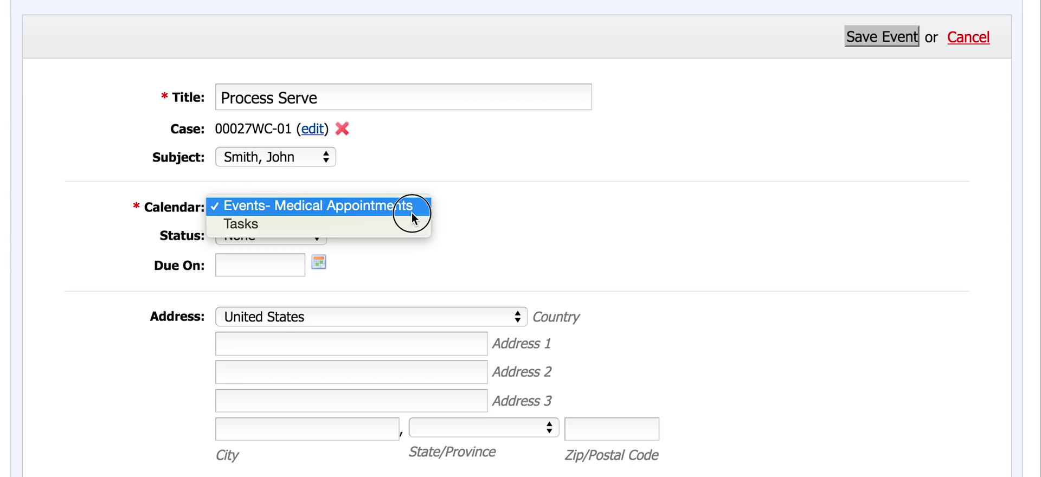
left_click(408, 221)
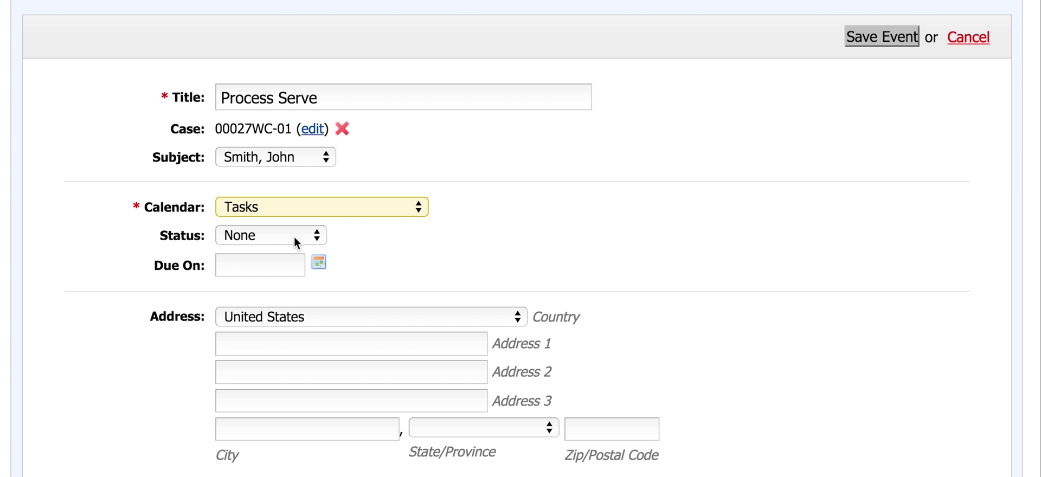
left_click(294, 236)
left_click(254, 251)
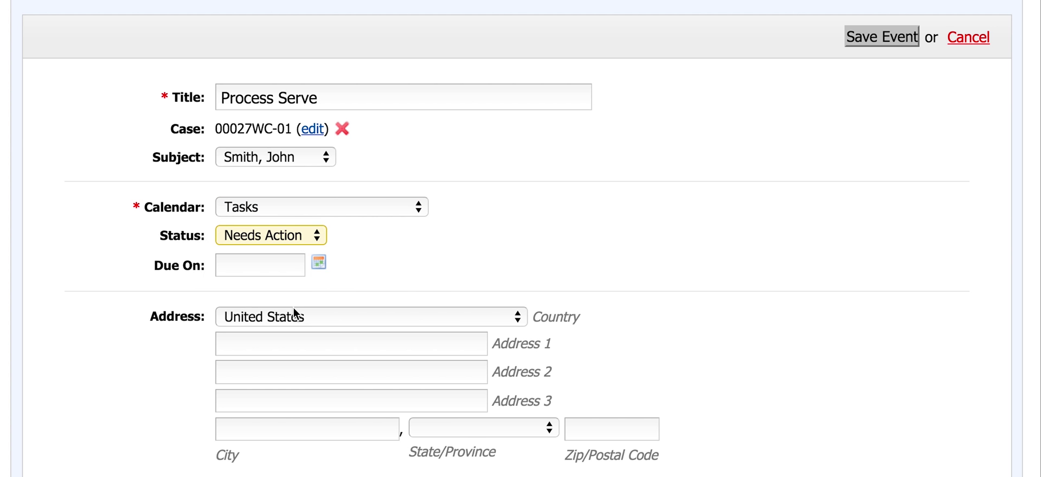
left_click(318, 262)
left_click(424, 442)
scroll(534, 174, "down", 5)
scroll(534, 174, "down", 4)
Assign Dick Tracy, set an 8-hour alert, and add the note 'Please completeful'
left_click(292, 230)
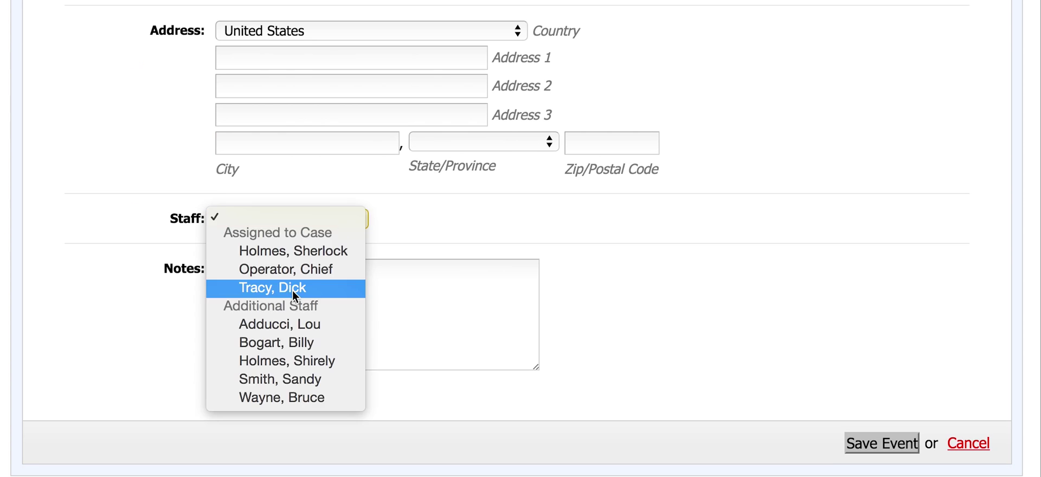
left_click(291, 291)
scroll(542, 217, "down", 3)
left_click(286, 218)
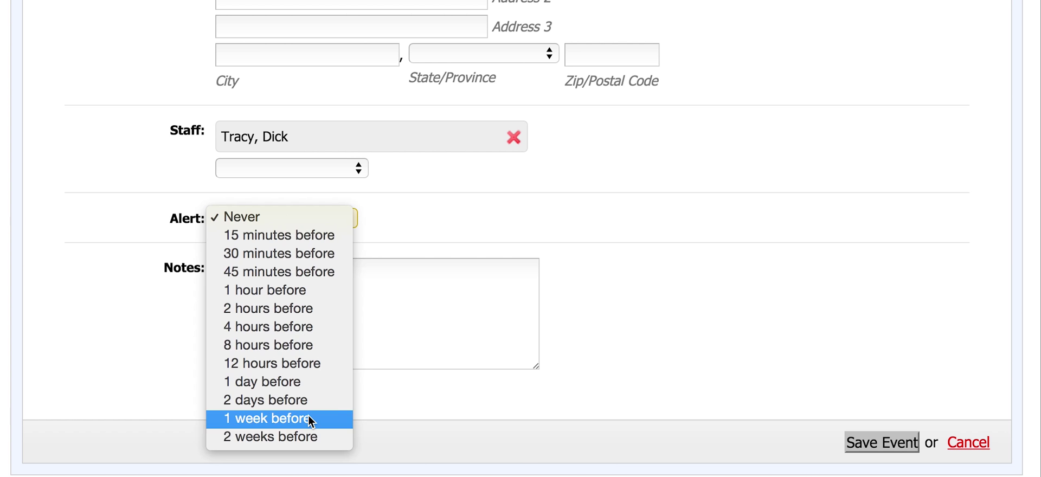
left_click(301, 350)
left_click(347, 266)
type("Plea")
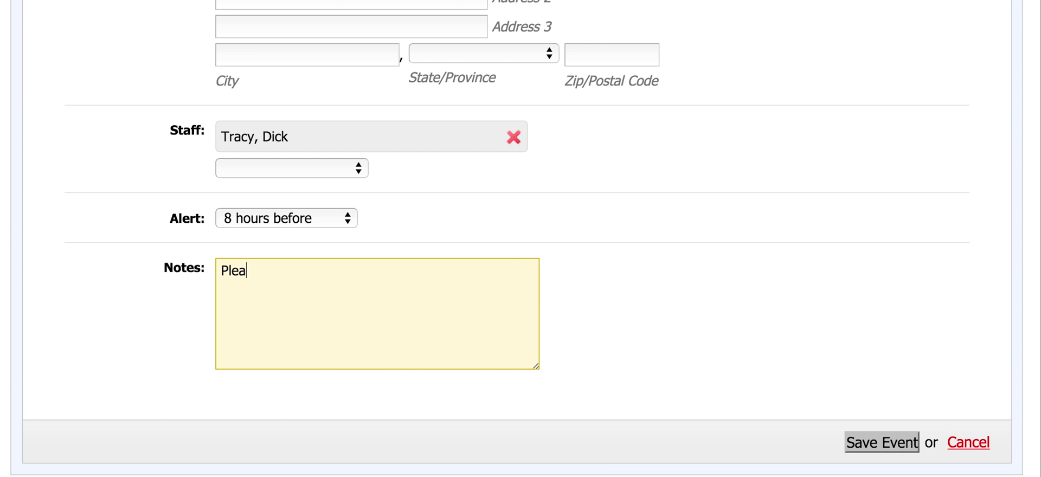
type("se completeful")
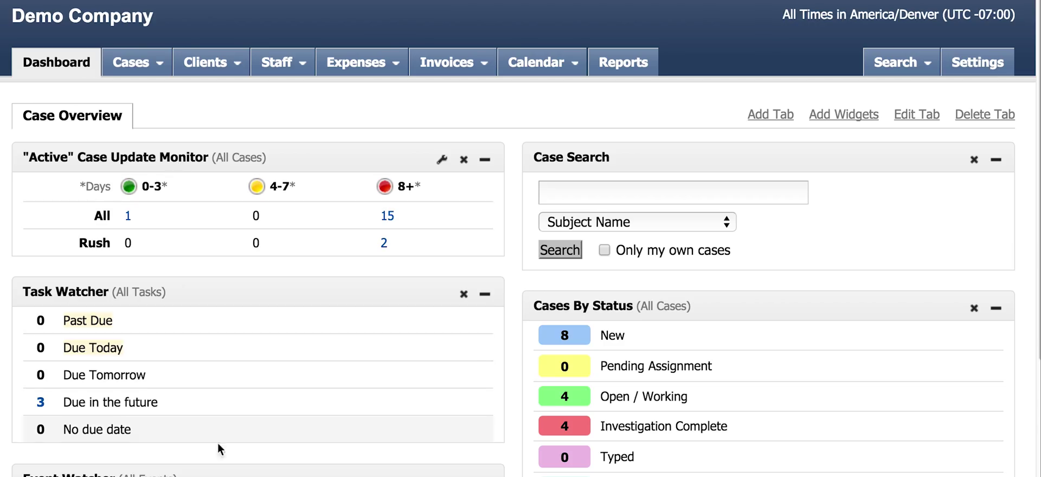
Show case 00058WC-02's map of subject addresses around Los Angeles
scroll(99, 461, "down", 2)
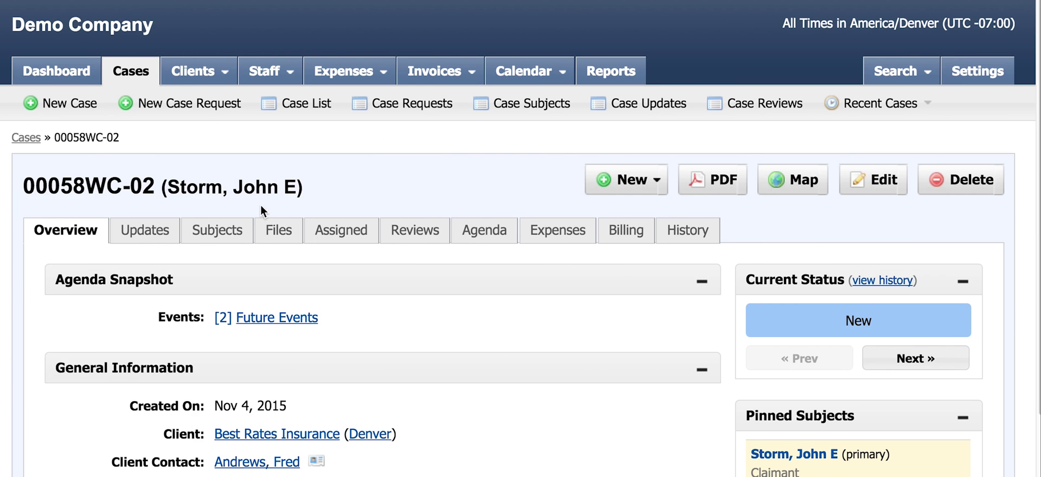
left_click(797, 184)
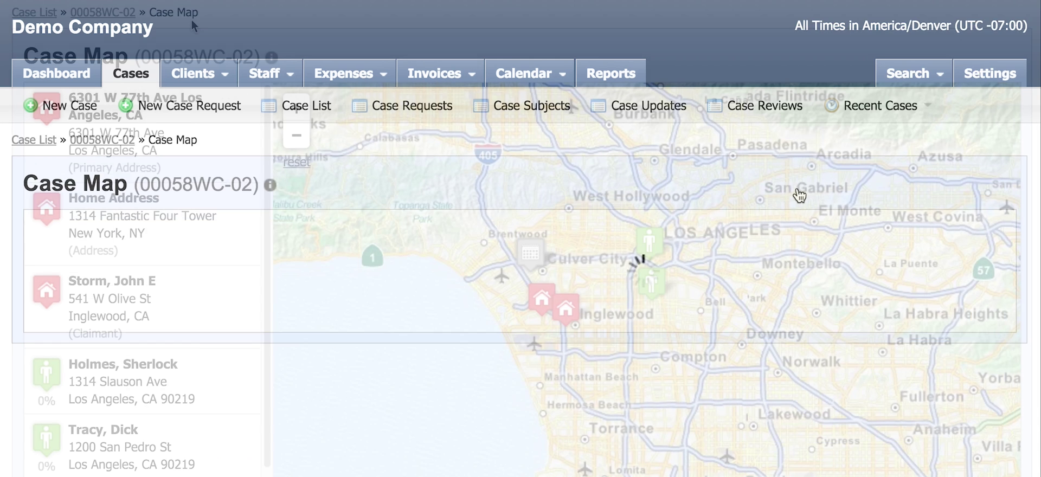